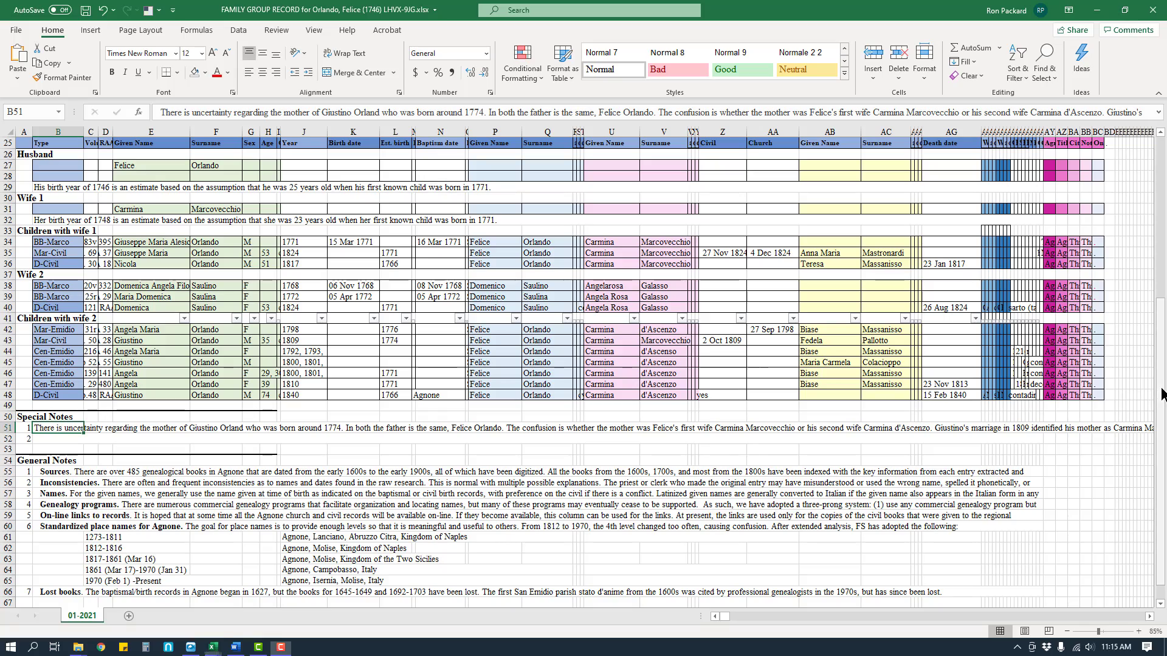
Increase the heights of rows 55 to 59 until the full text of each General Notes entry fits
scroll(206, 183, "up", 3)
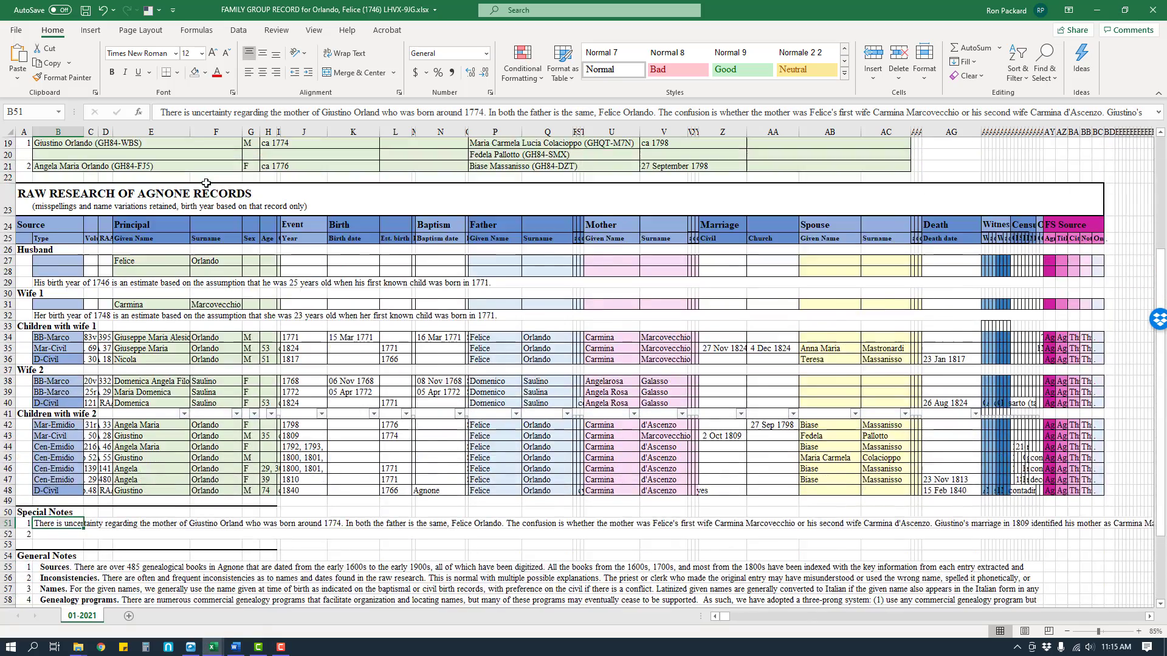
scroll(206, 183, "down", 5)
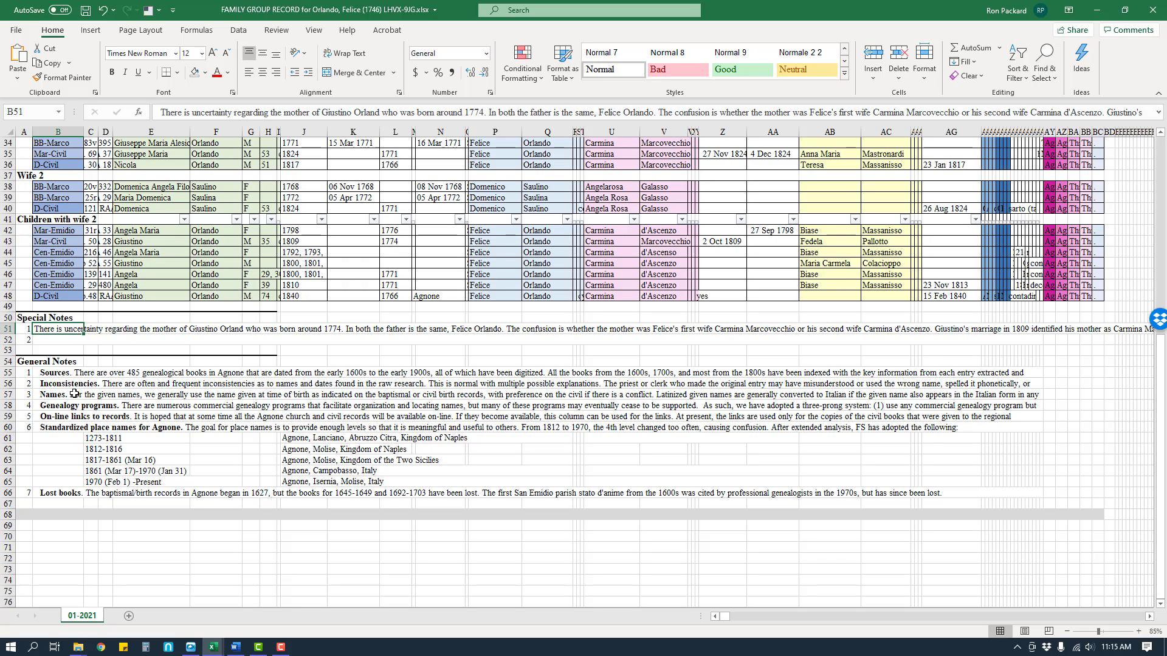
left_click(39, 372)
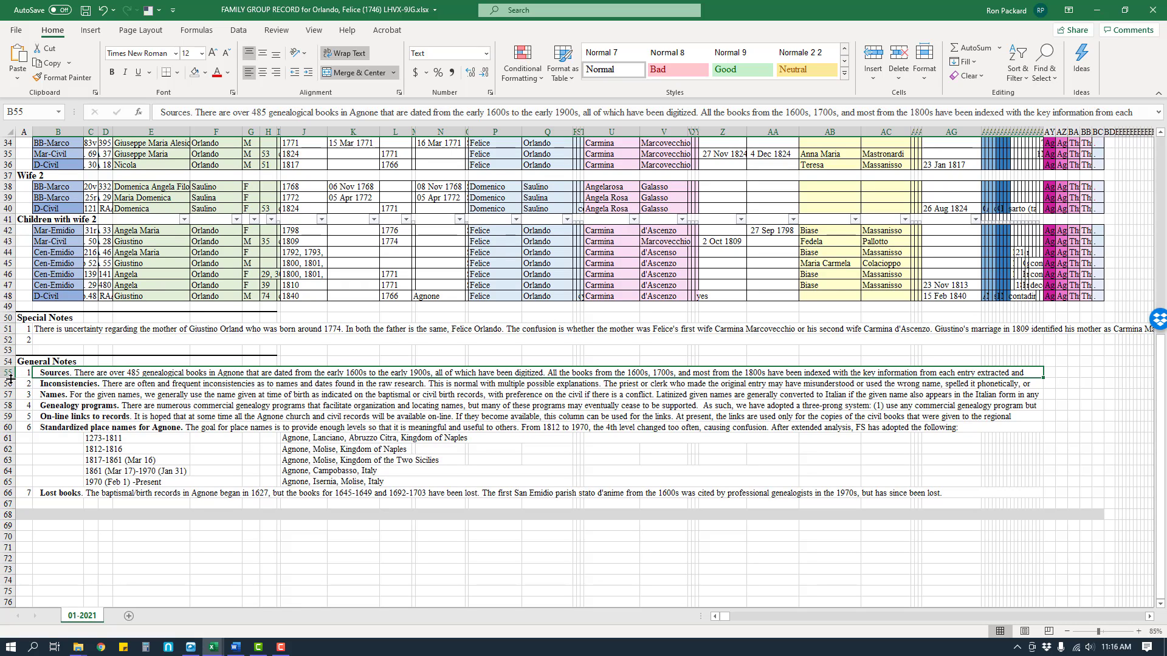
left_click_drag(11, 378, 11, 378)
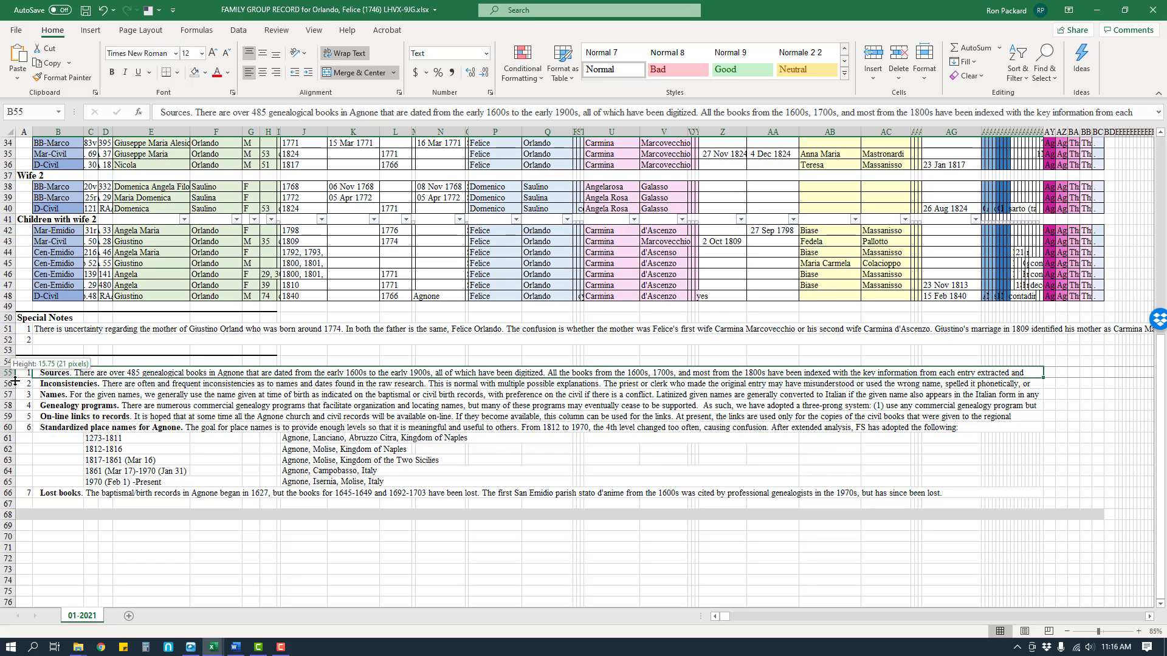
left_click_drag(16, 381, 4, 484)
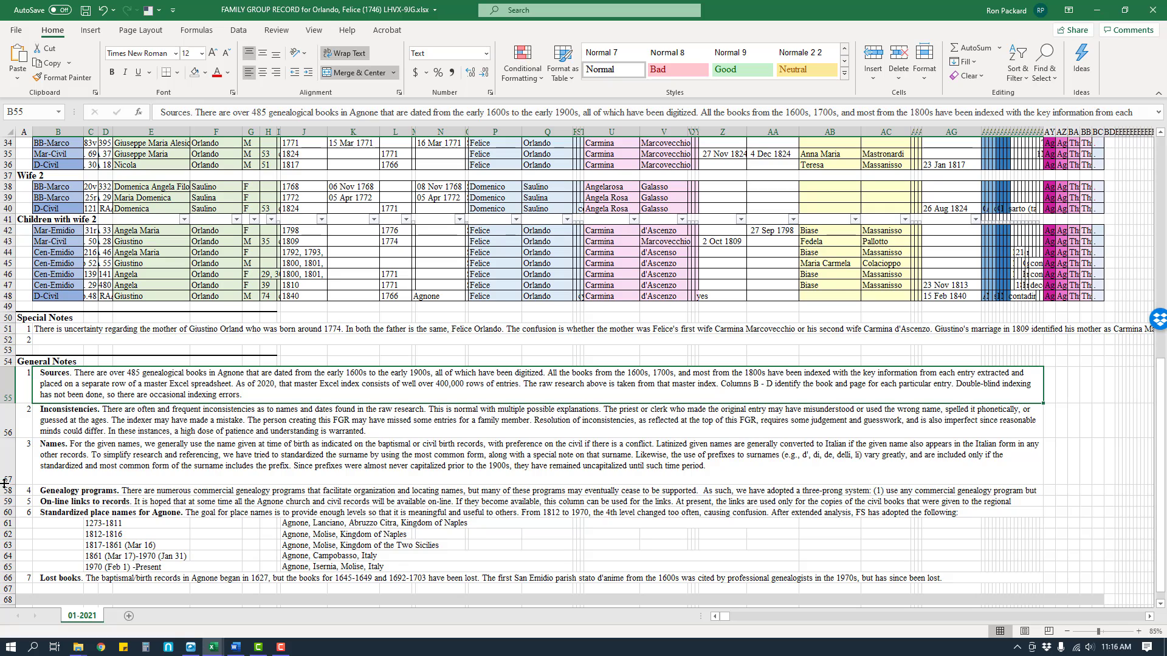
left_click(6, 481)
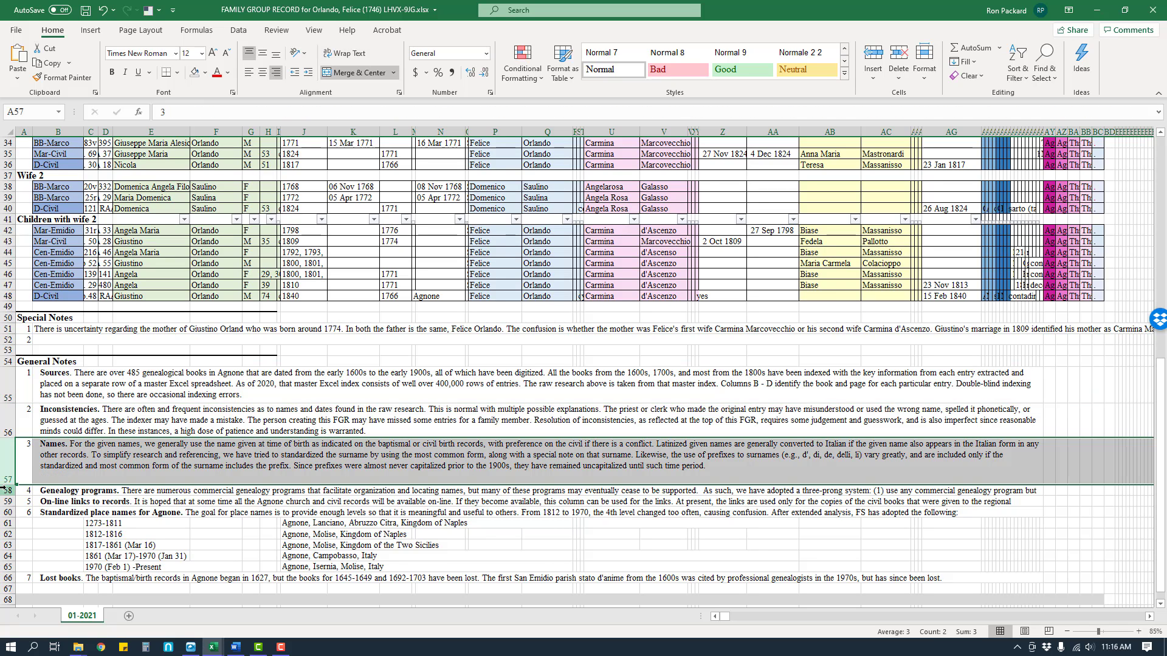
left_click_drag(5, 486, 5, 475)
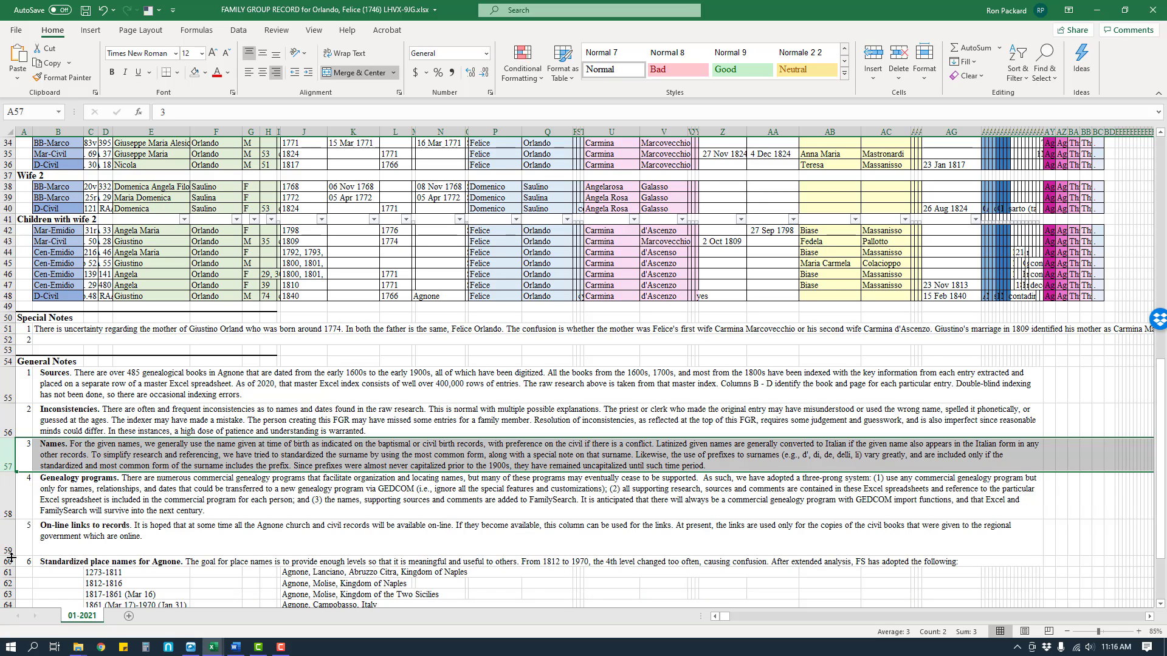
left_click_drag(11, 557, 6, 548)
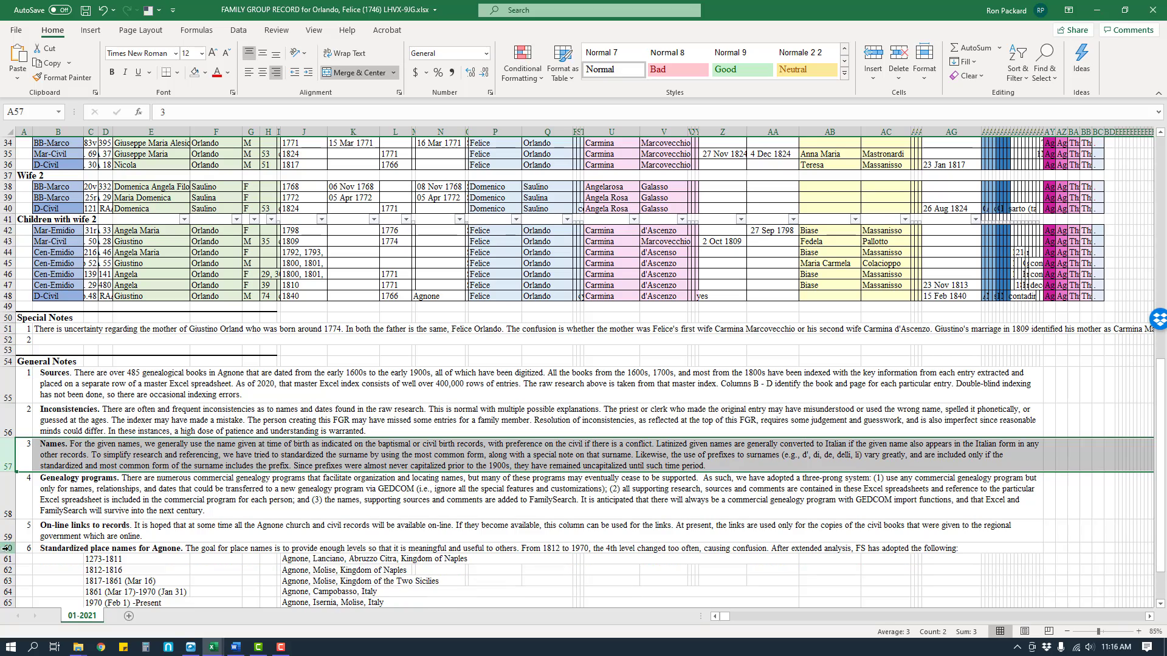
Set General Notes rows 55 to 59 to one uniform row height that fits a single line of text
scroll(18, 556, "down", 4)
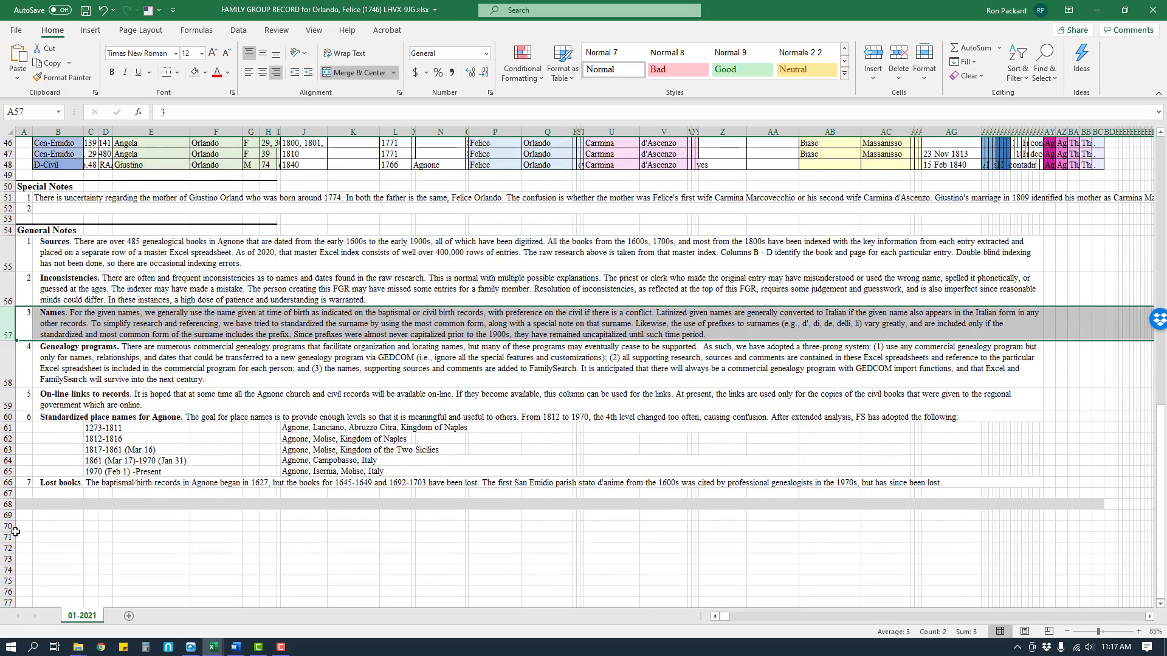
left_click(143, 570)
scroll(110, 358, "up", 1)
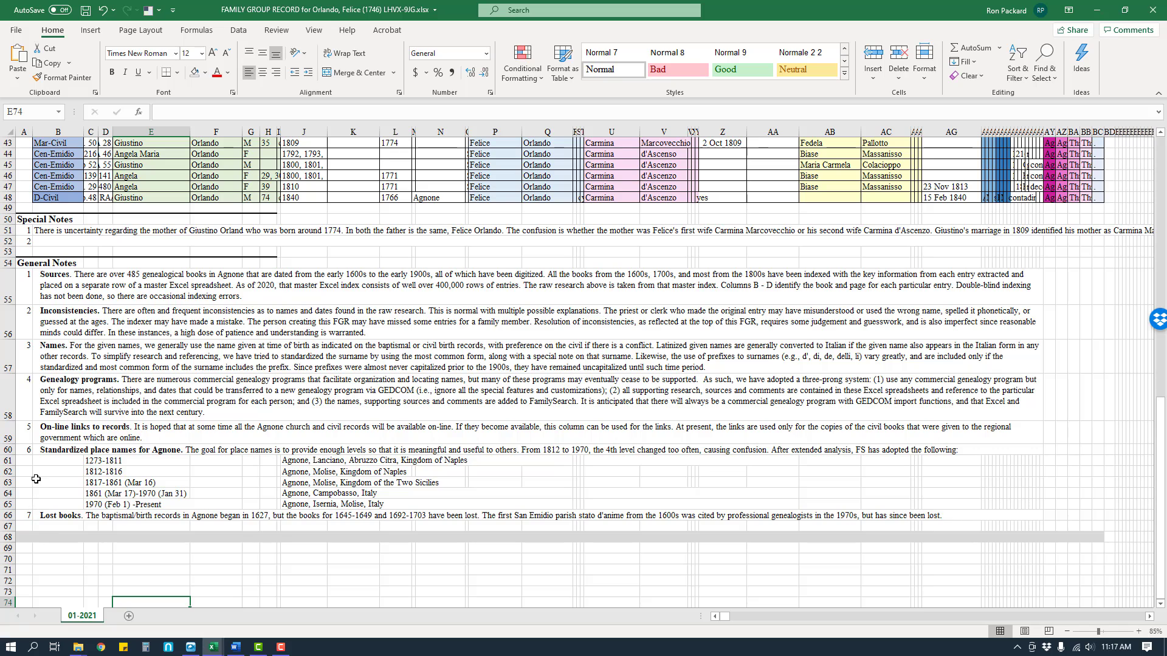
left_click_drag(9, 285, 8, 432)
left_click(932, 76)
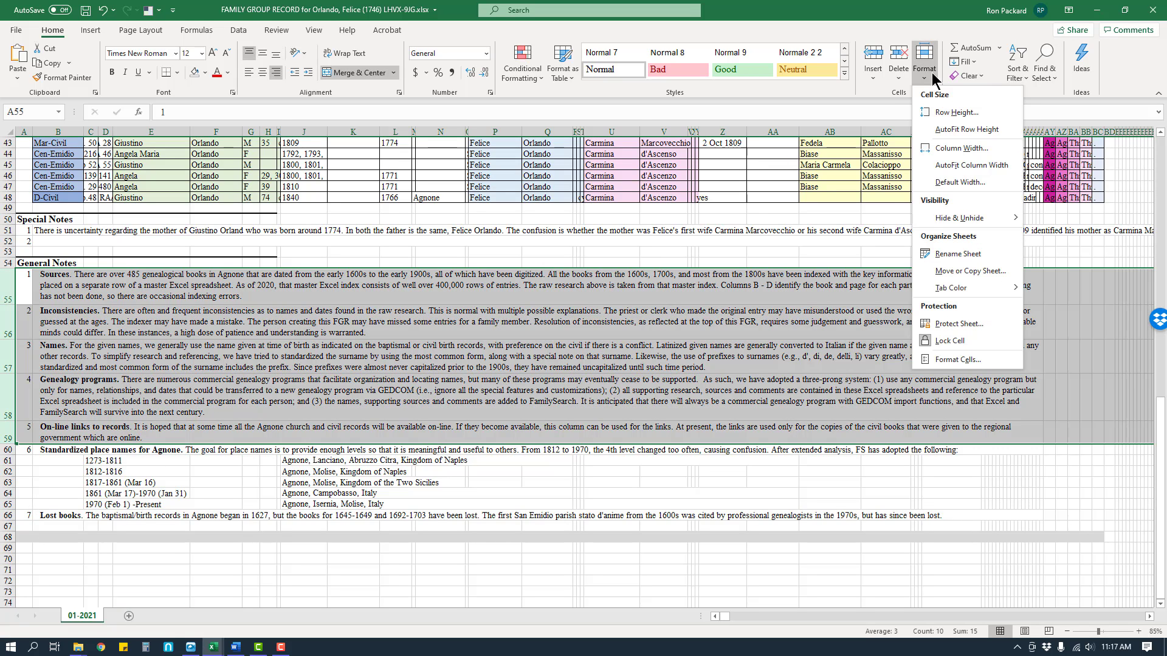
left_click(933, 117)
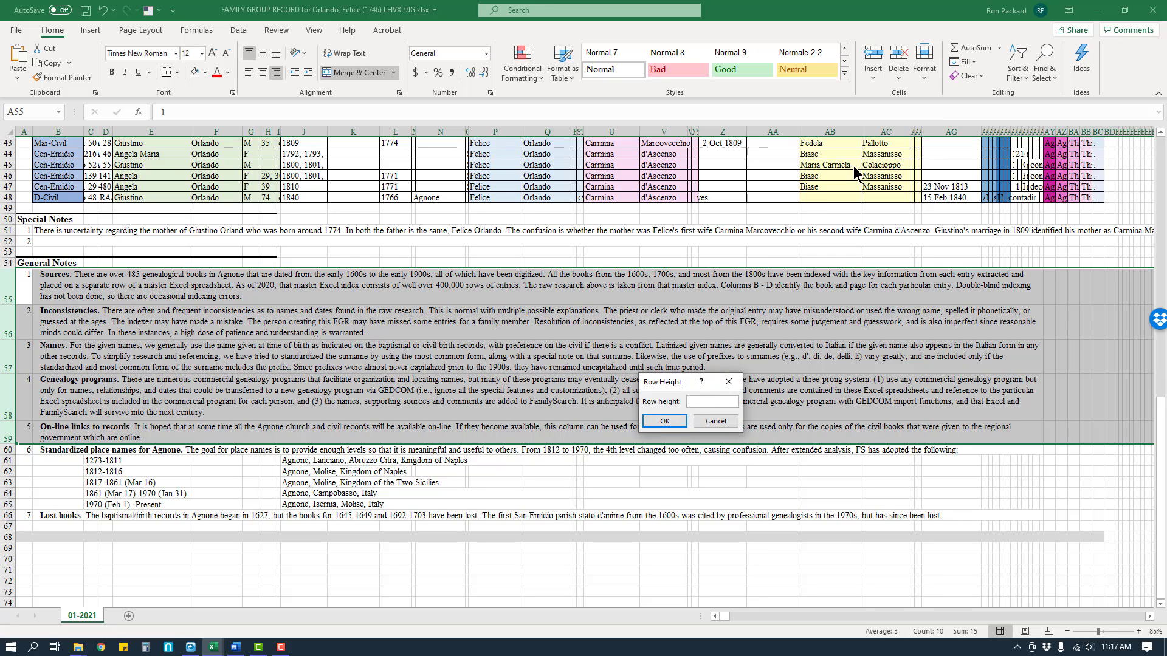
key("Return")
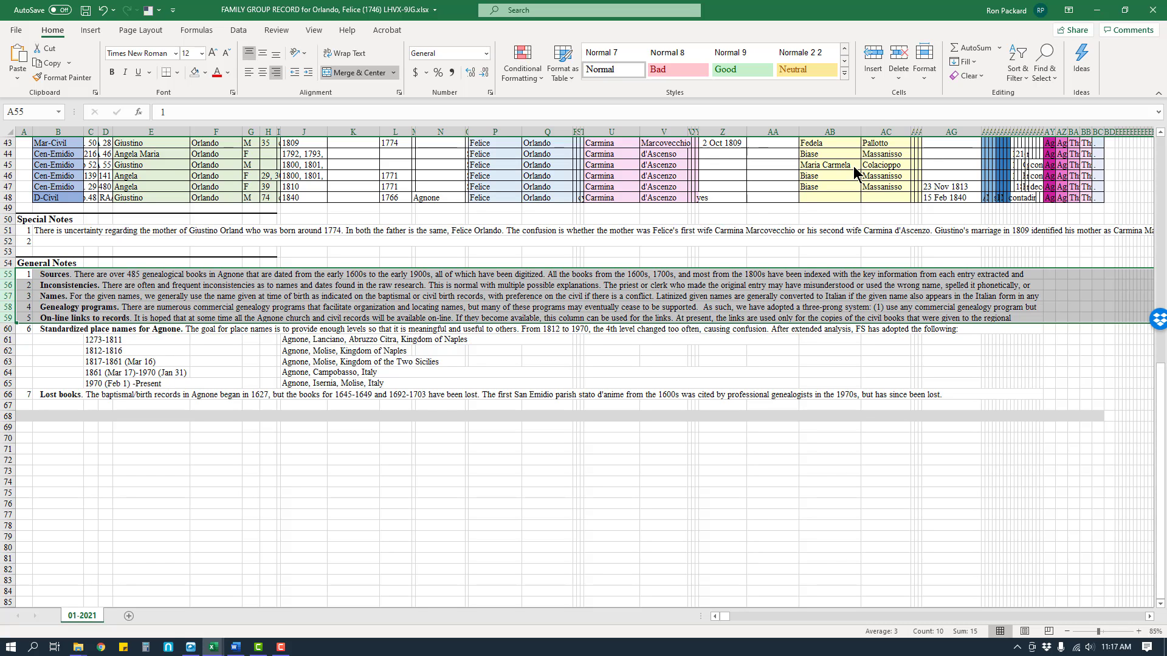
Merge the first Special Notes entry in row 51 across the width of the General Notes cells and left-align it
scroll(385, 277, "up", 2)
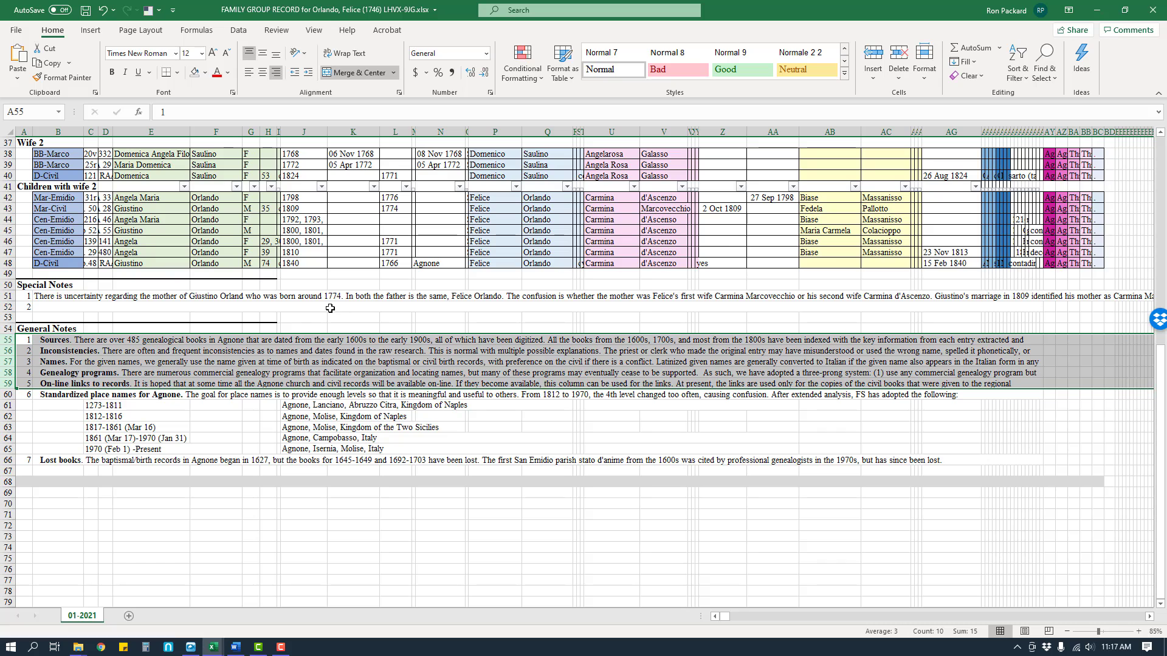
left_click(53, 296)
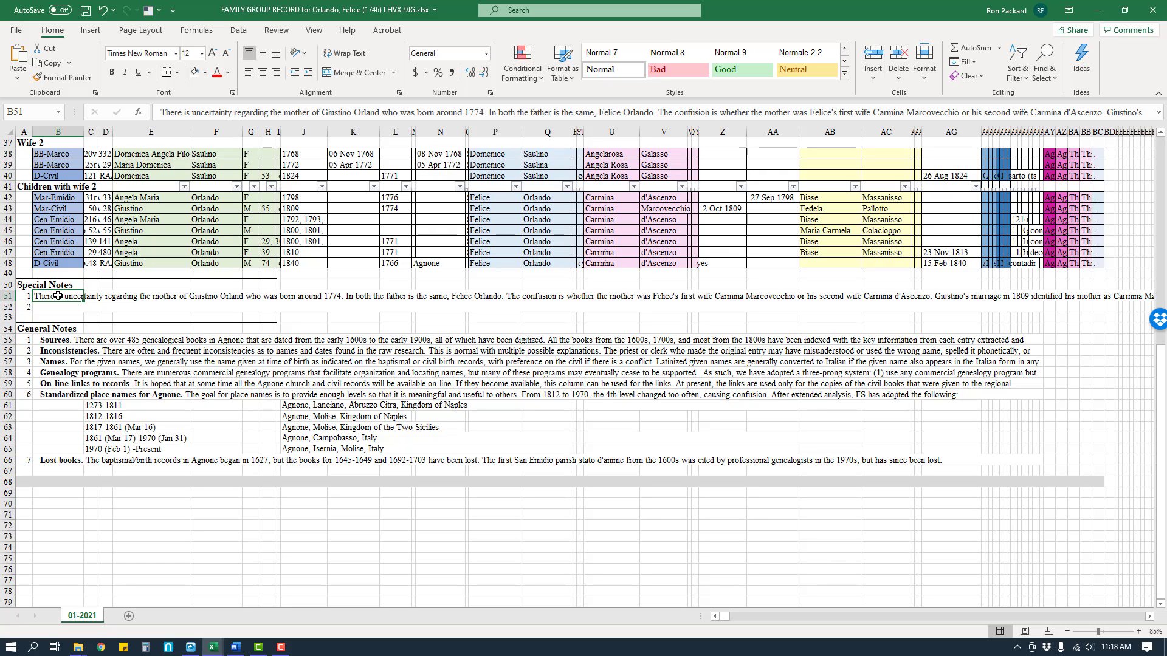
left_click_drag(58, 296, 1040, 292)
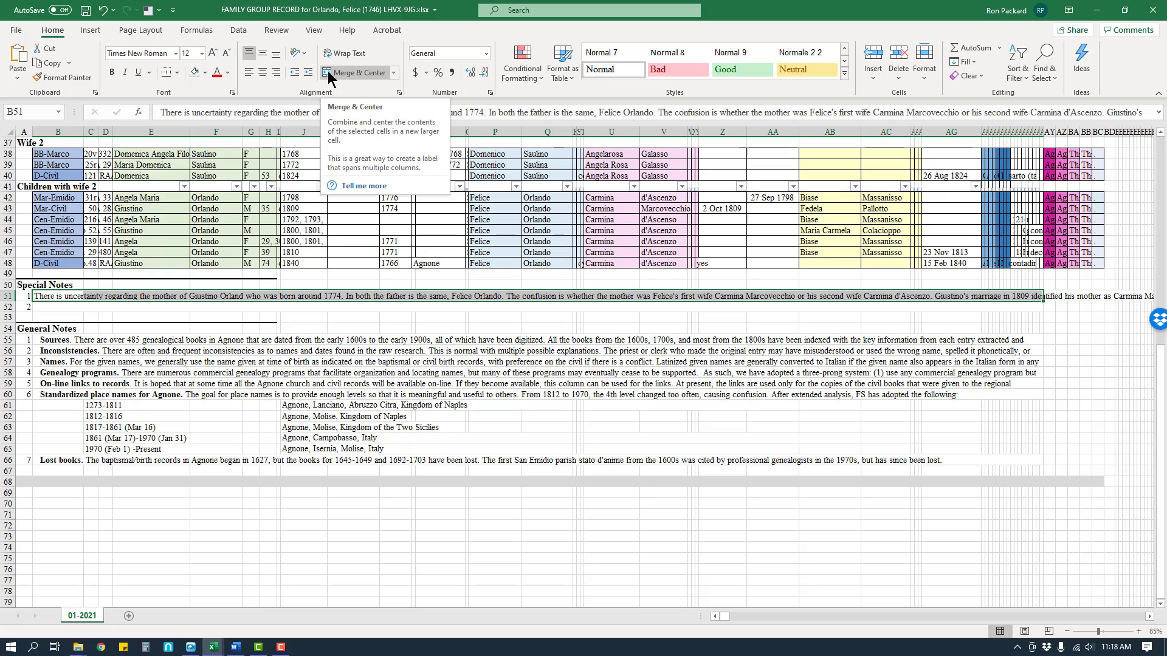
left_click(85, 31)
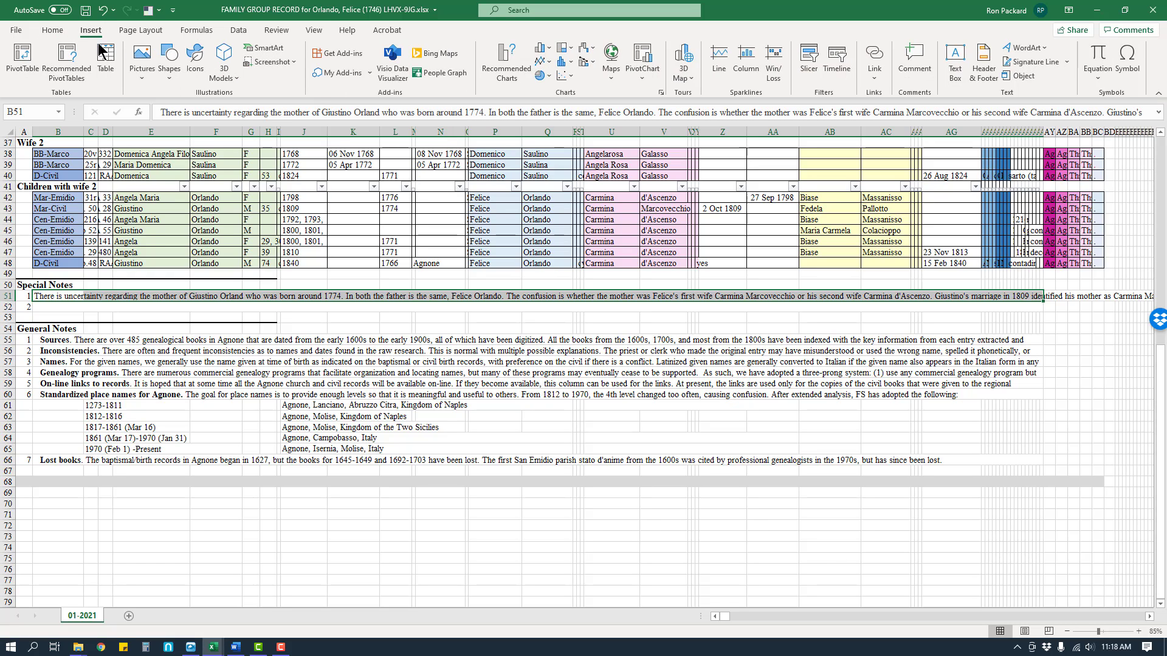
left_click(141, 33)
left_click(54, 32)
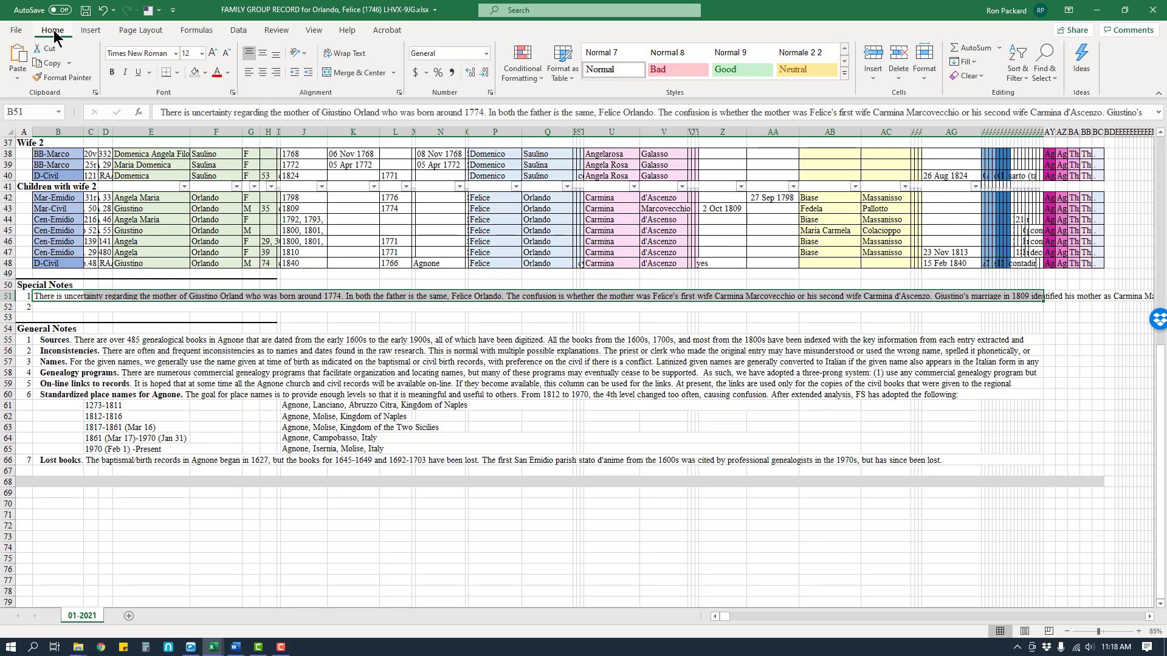
left_click(326, 76)
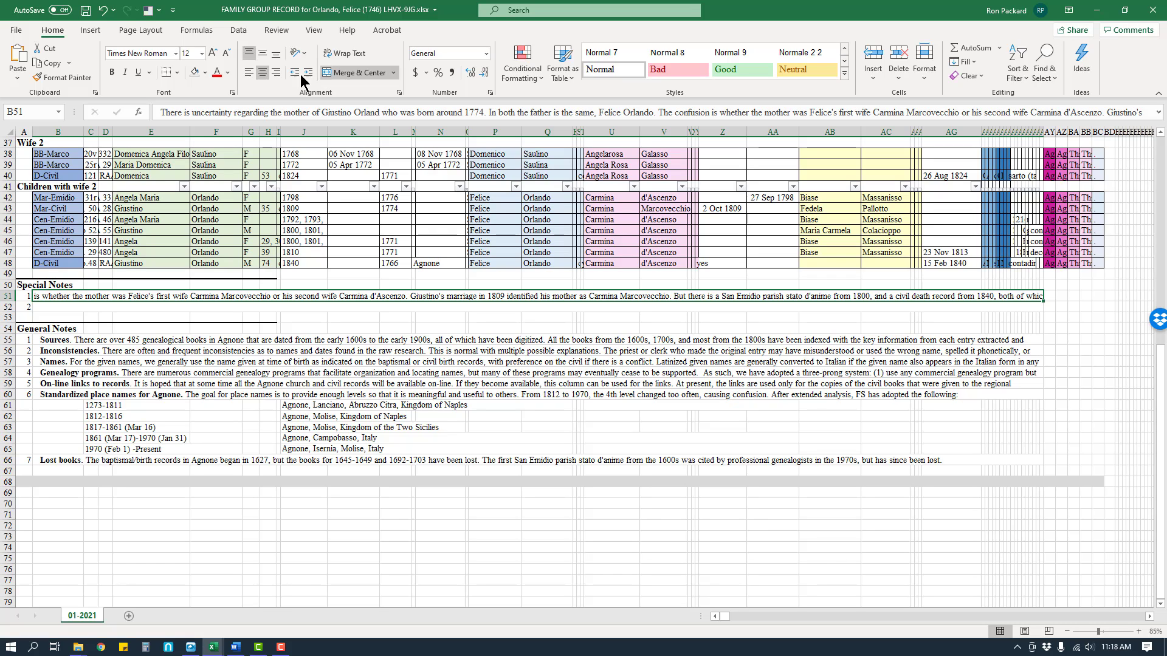
left_click(250, 74)
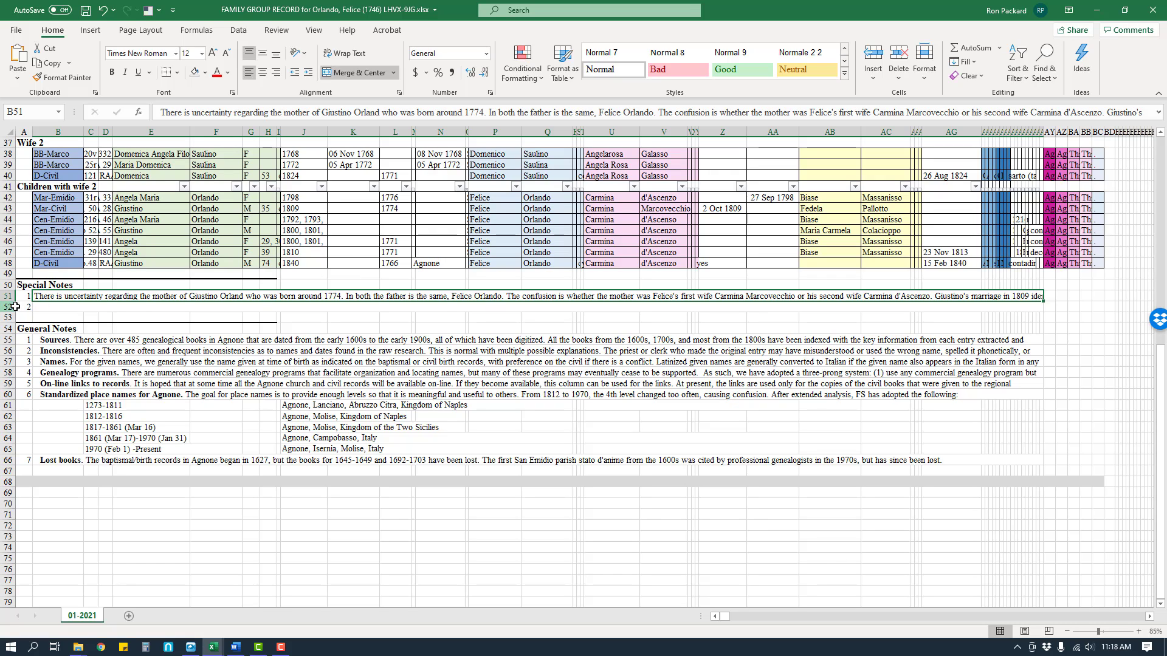
Wrap the text of the row 51 note and increase the row height to fit all three lines
left_click_drag(8, 301, 5, 311)
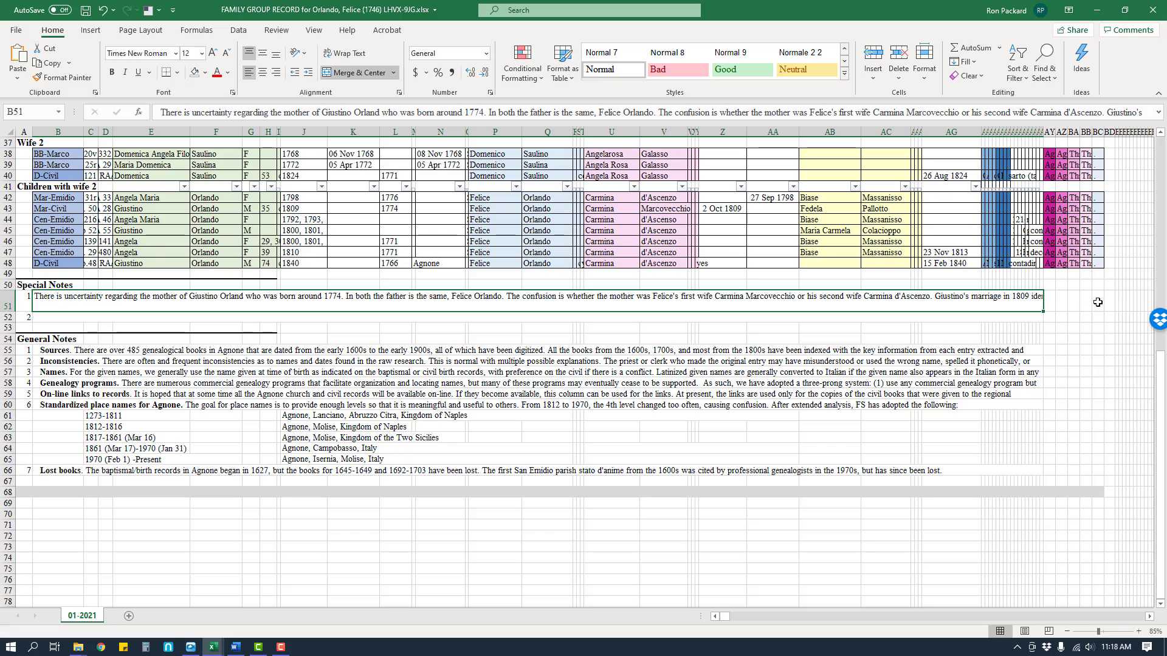
left_click(331, 59)
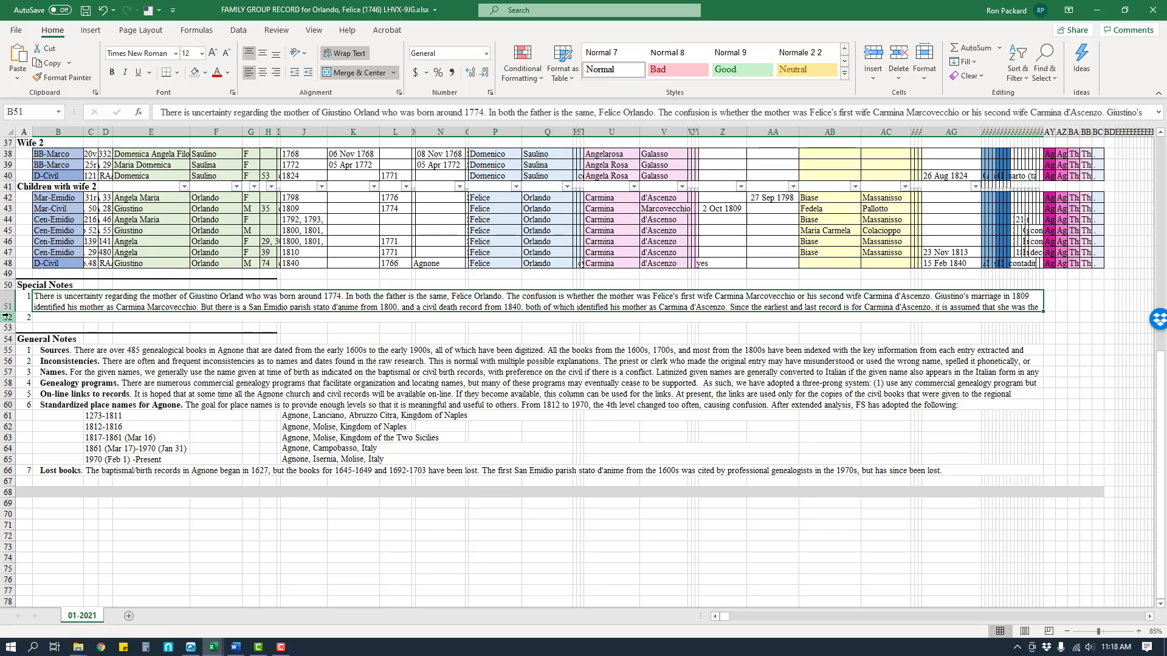
left_click_drag(5, 312, 11, 319)
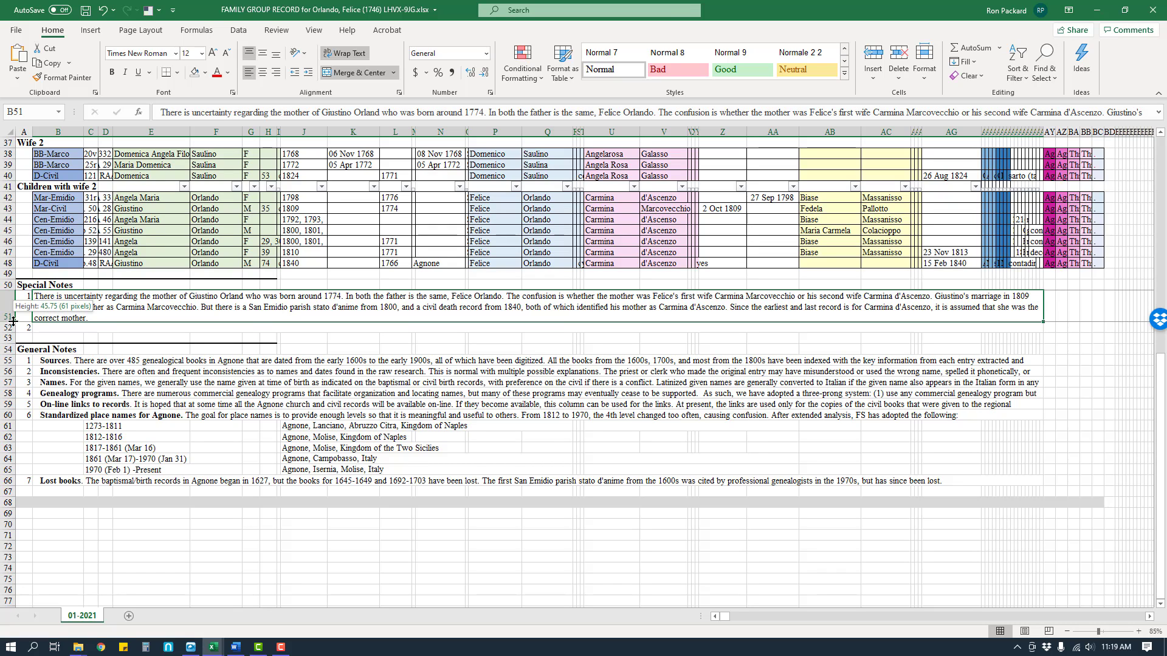
left_click_drag(13, 322, 13, 326)
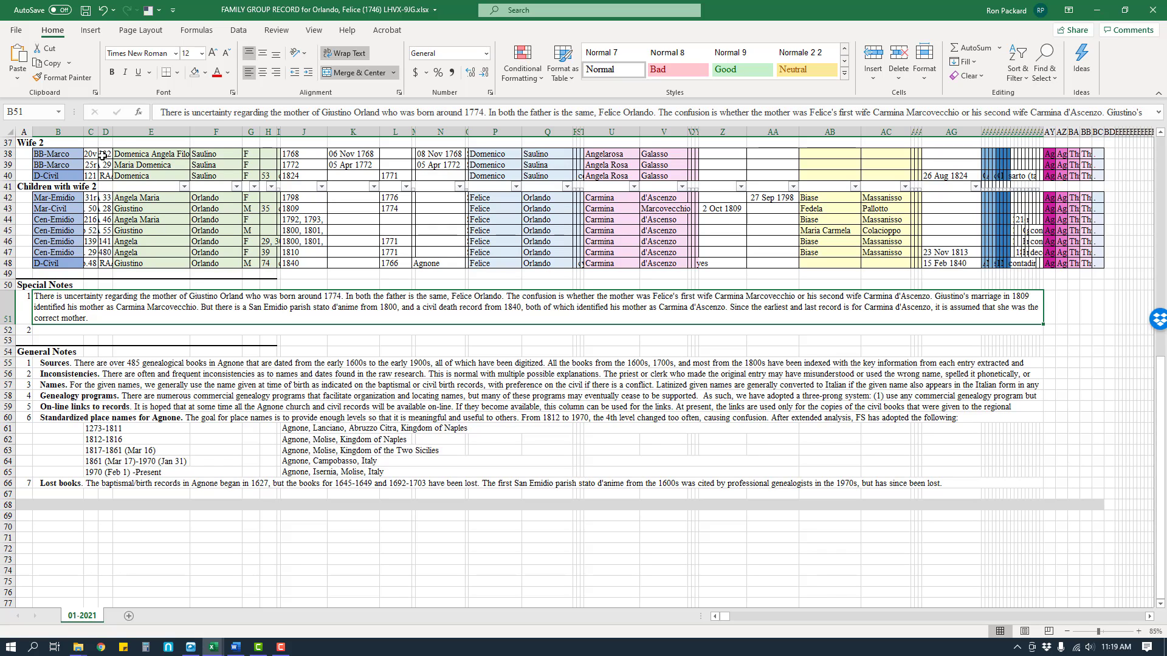
Indent the row 51 note by one level to line up with the General Notes text
left_click(310, 72)
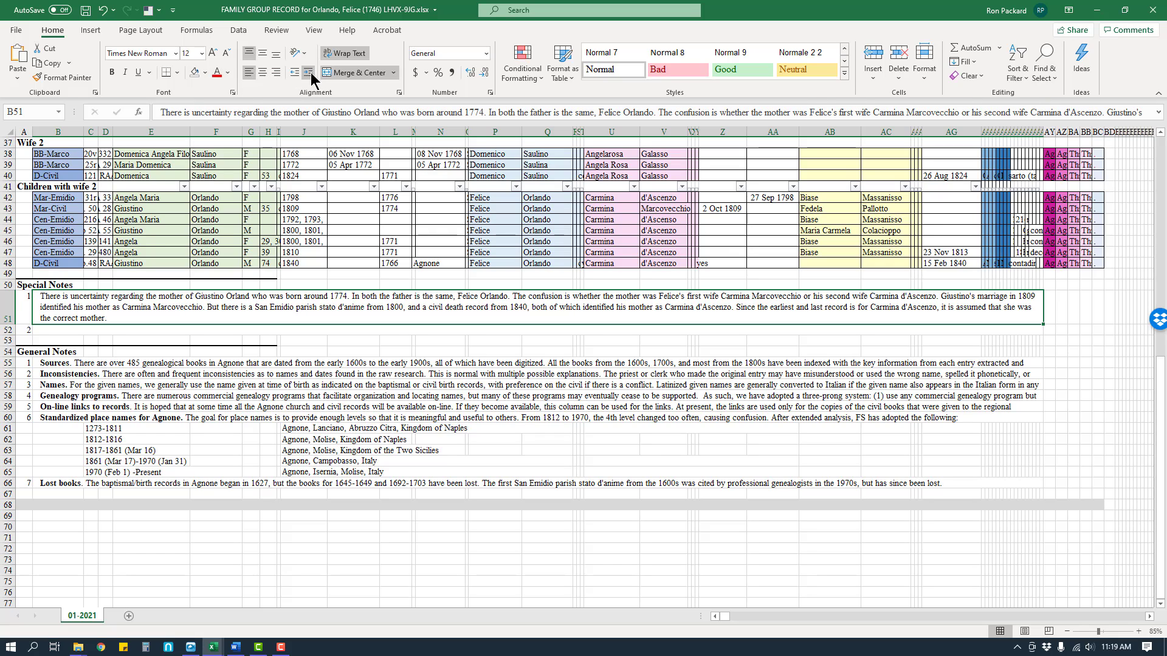
left_click(181, 331)
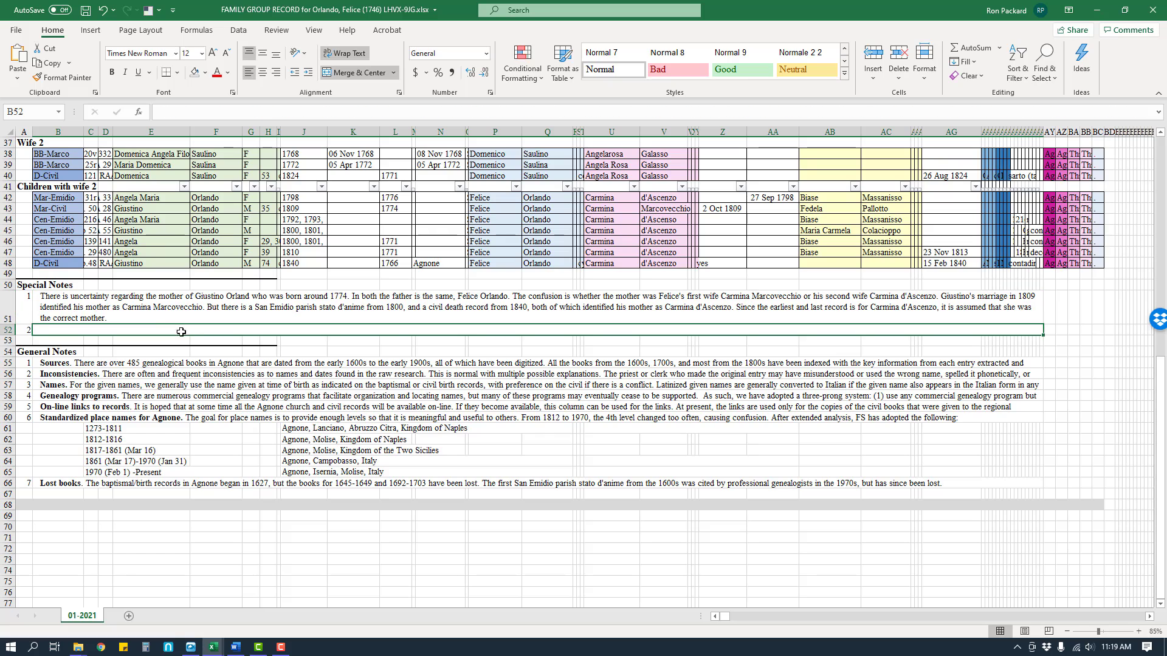
left_click(170, 316)
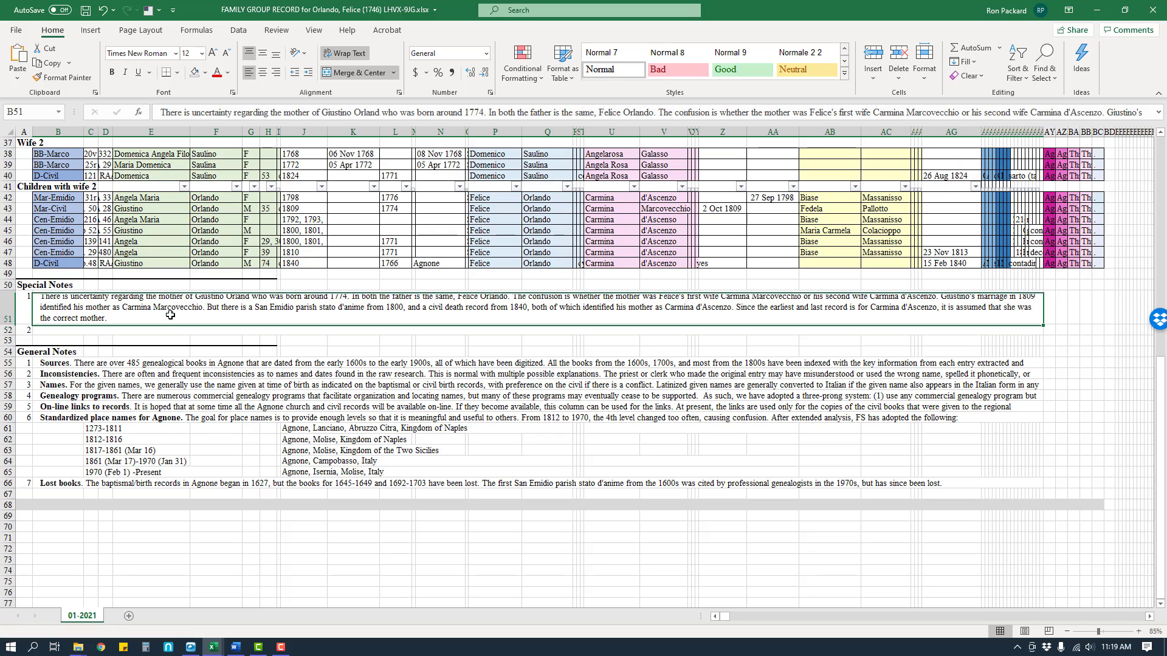
left_click(306, 74)
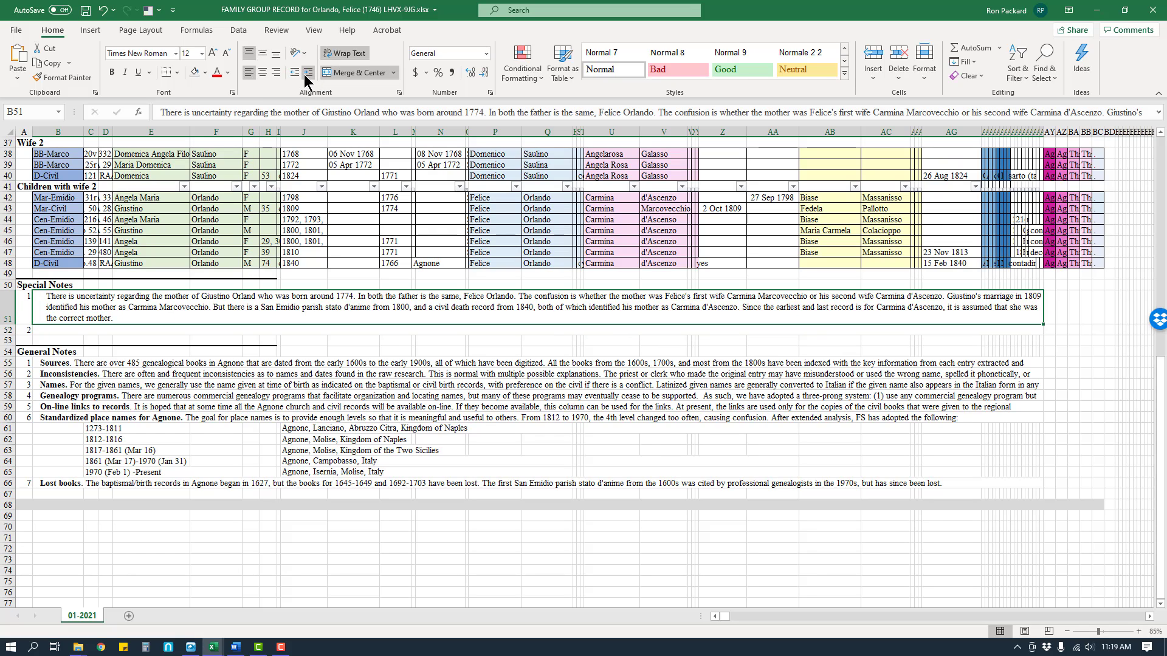
left_click(303, 74)
left_click(292, 79)
left_click(291, 78)
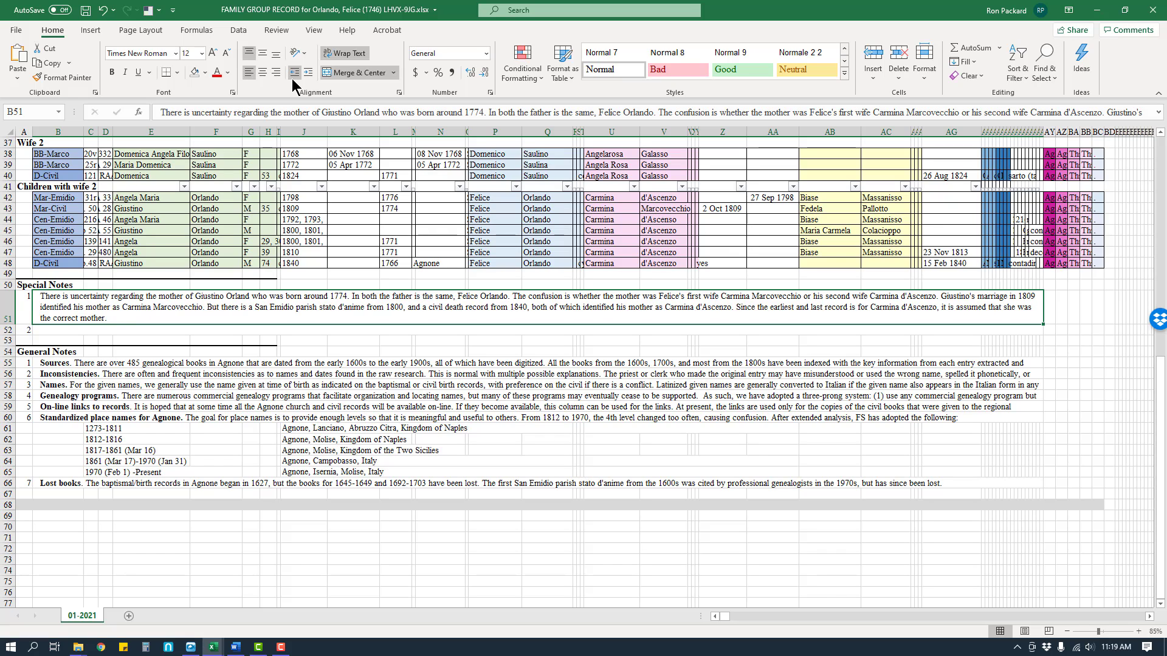
left_click(292, 79)
left_click(310, 74)
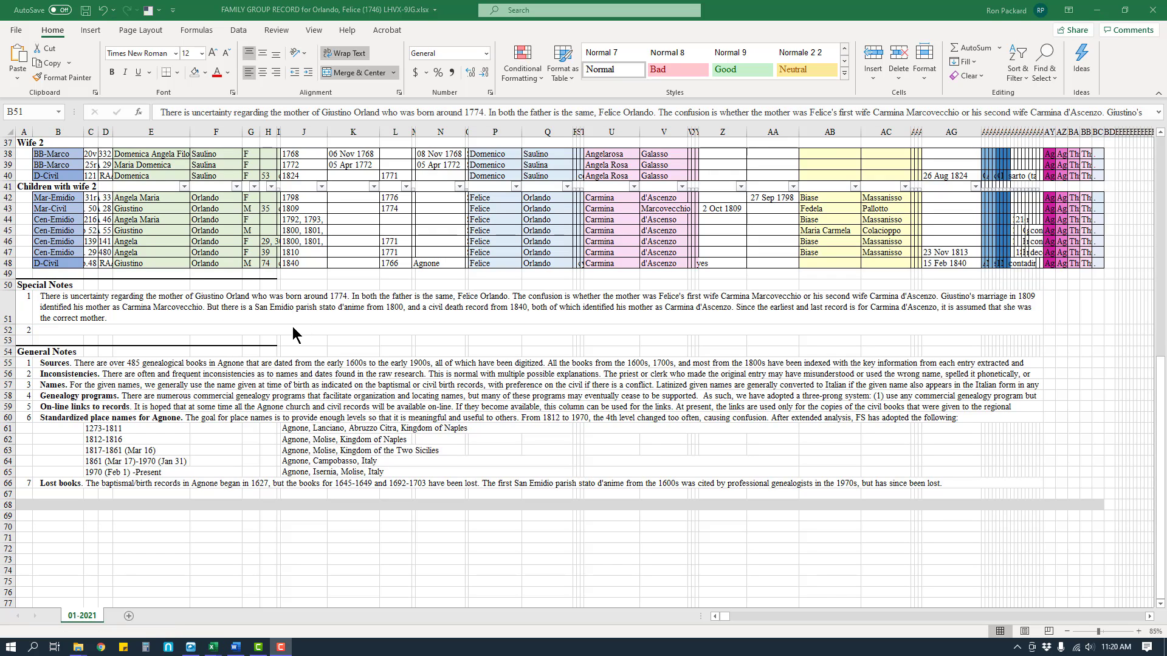
Copy the empty numbered Special Notes row 52 and insert the copied row at row 53
left_click(8, 330)
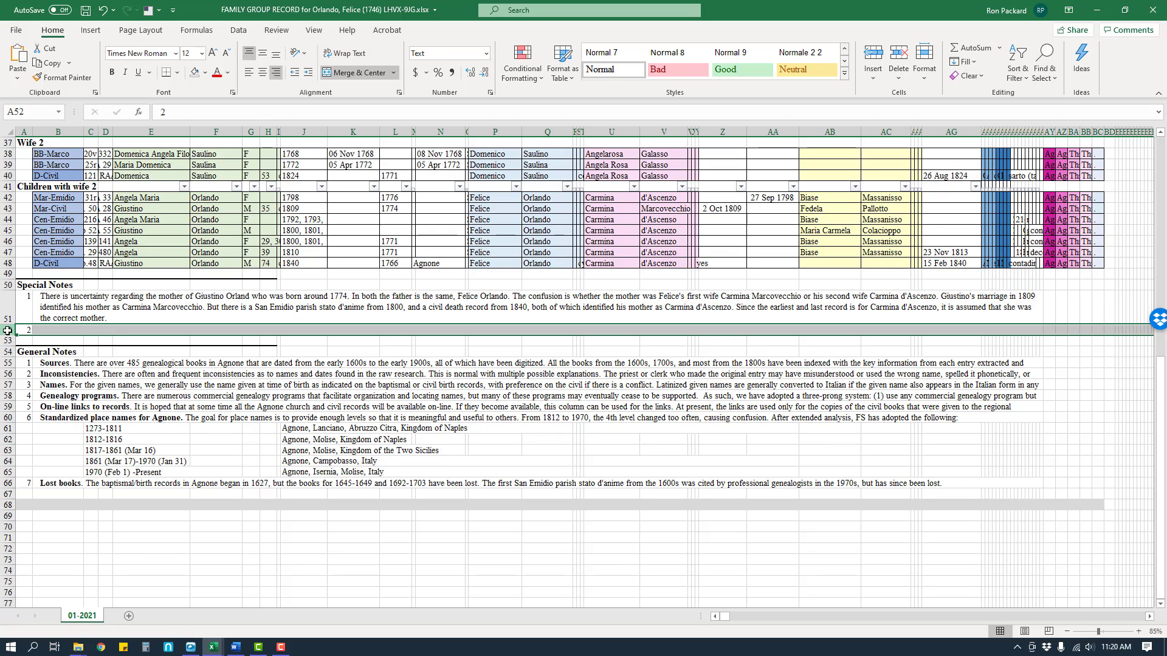
left_click_drag(8, 330, 8, 308)
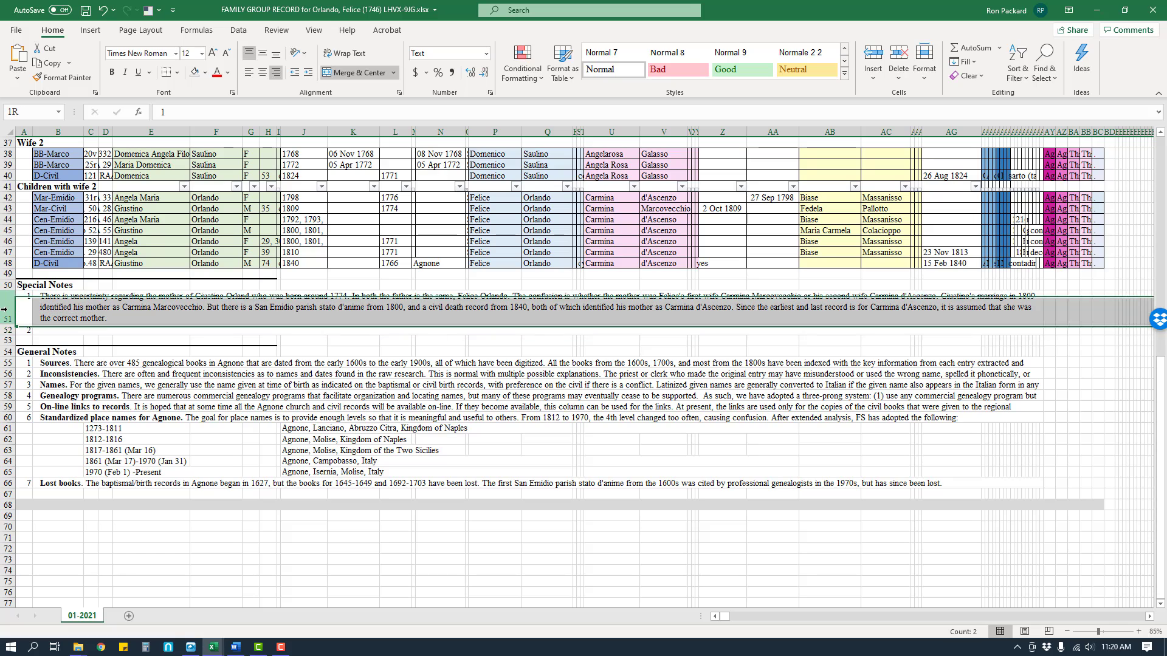
left_click(8, 330)
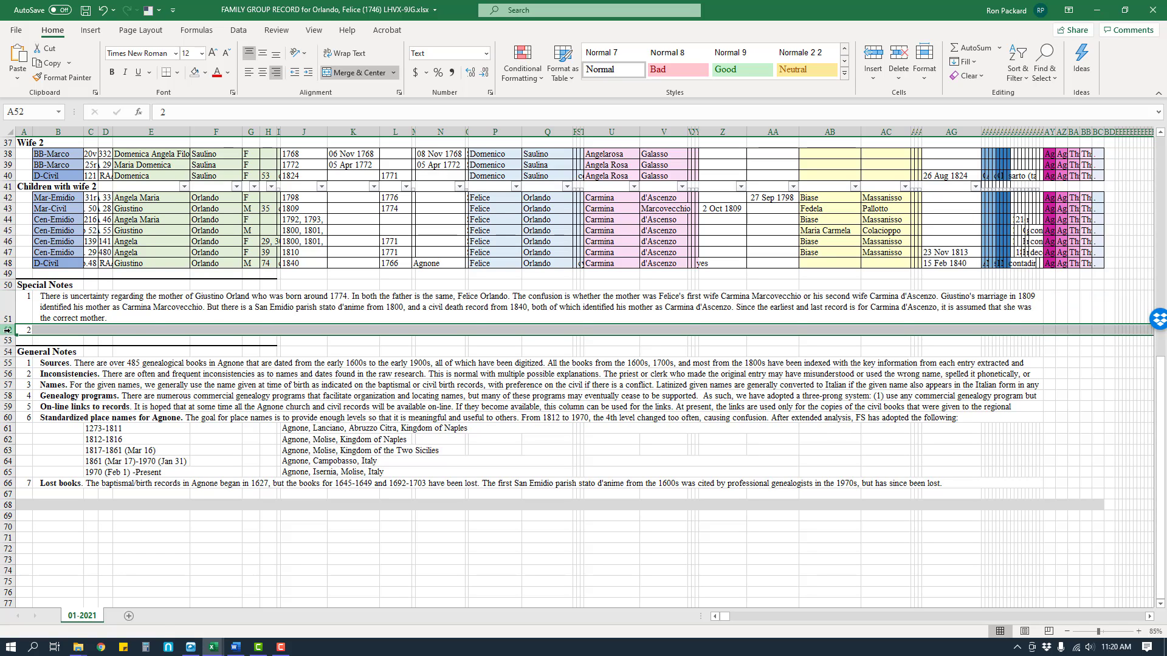
left_click(5, 340)
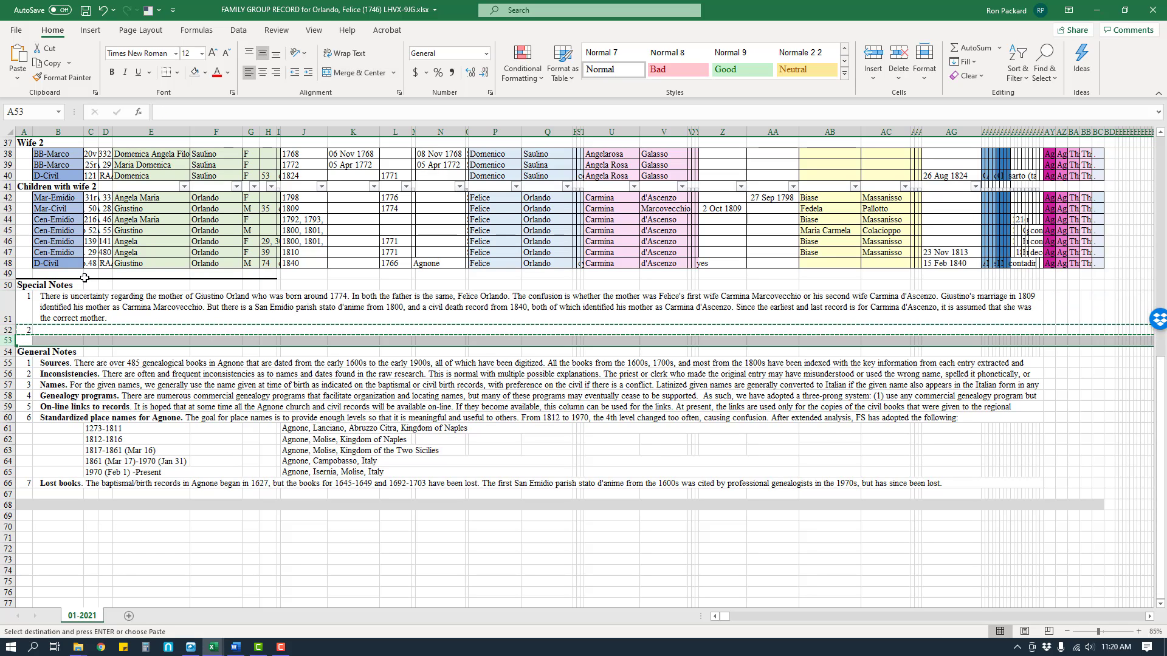
left_click(873, 54)
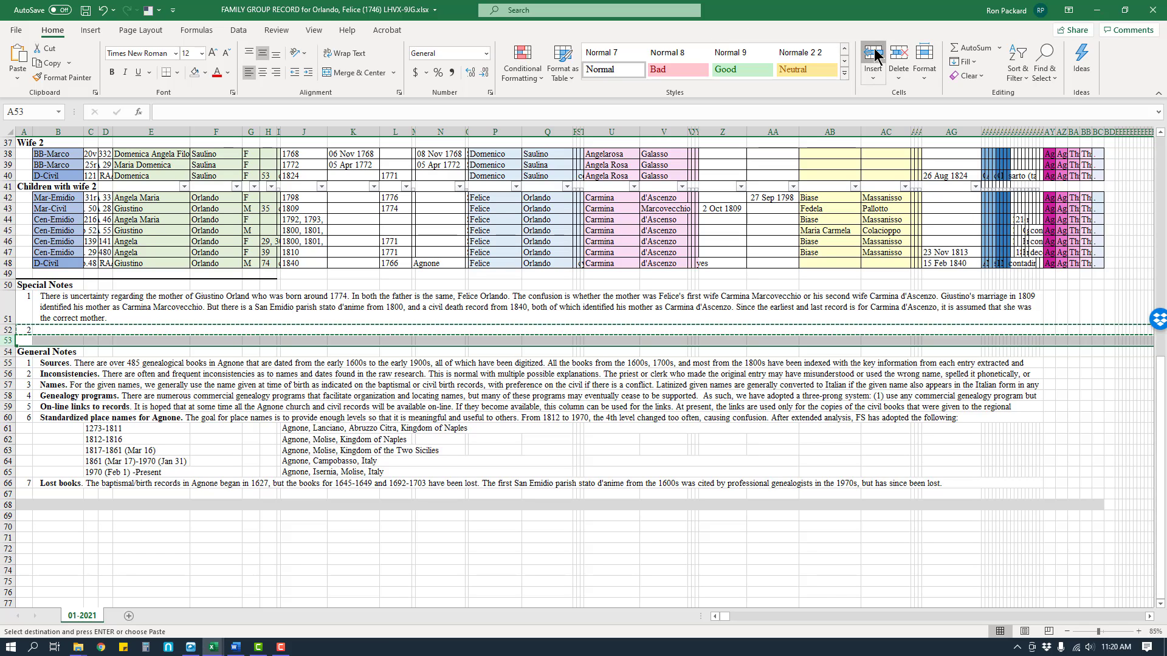
Delete the duplicated empty Special Notes row 53
left_click(401, 338)
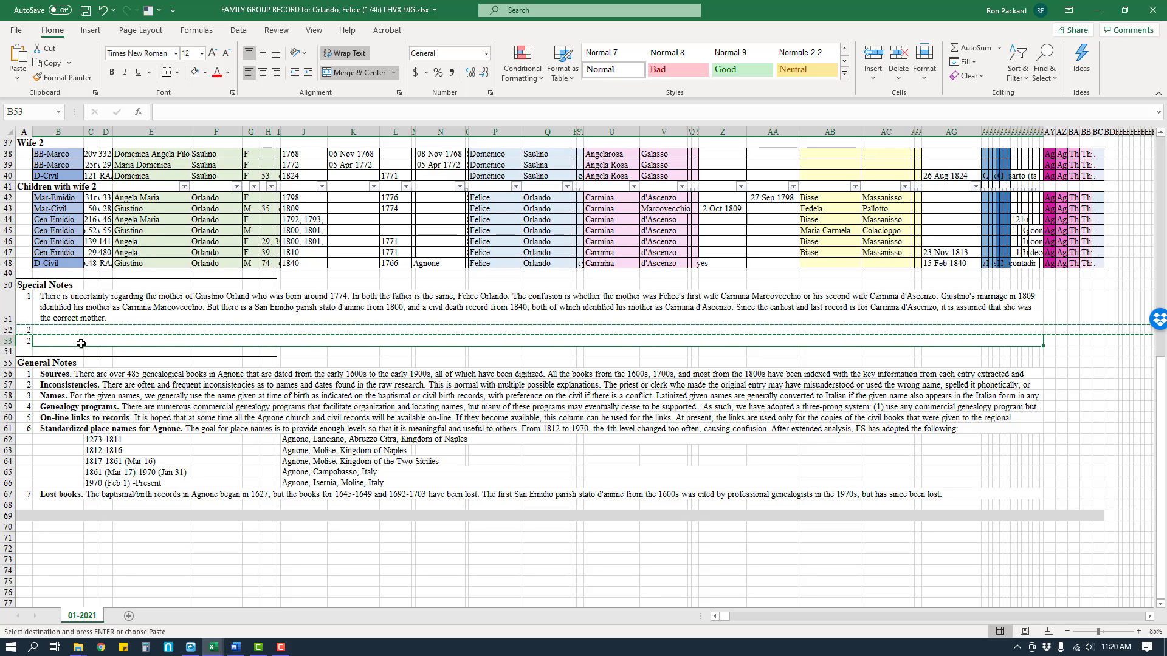
left_click(2, 342)
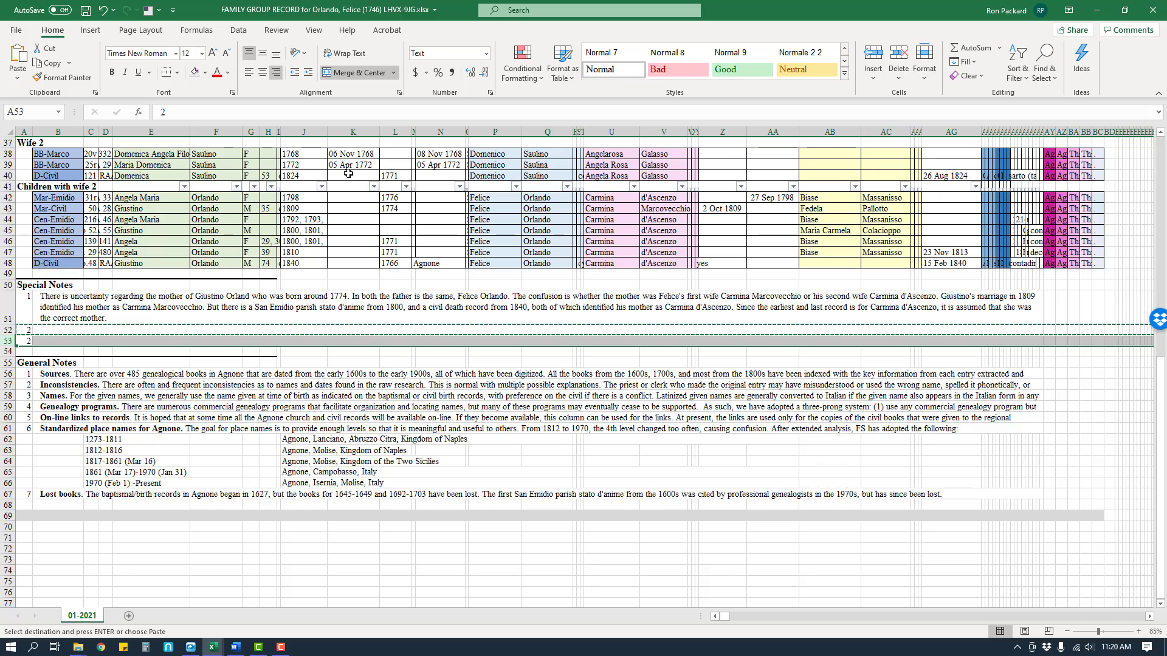
left_click(898, 53)
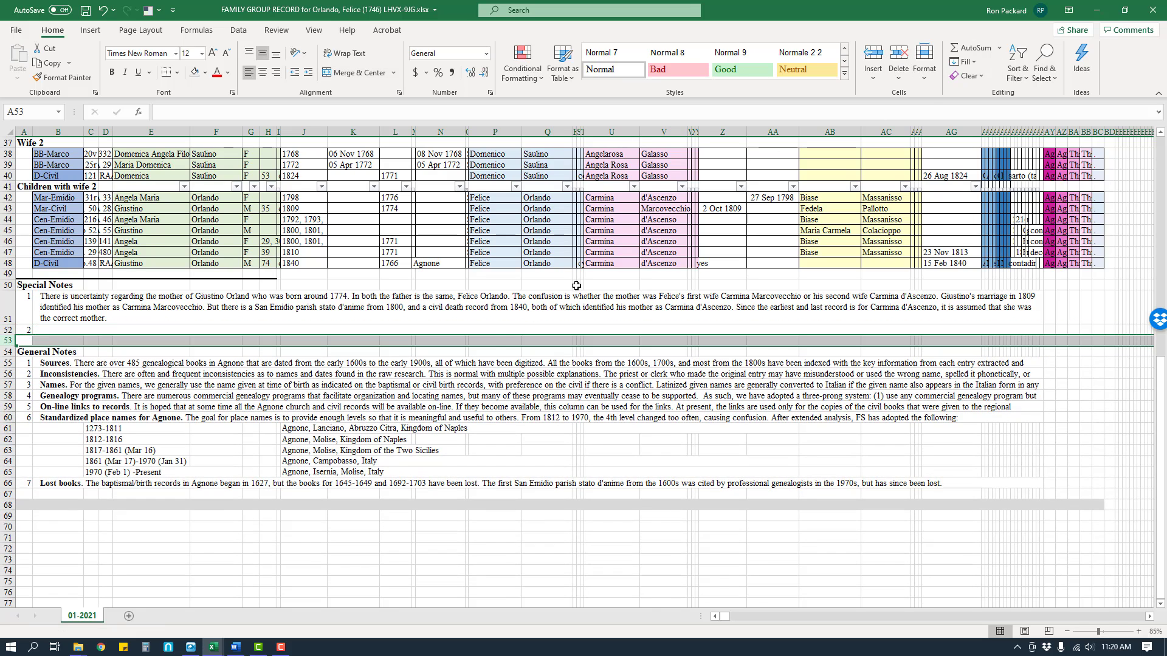
left_click(440, 340)
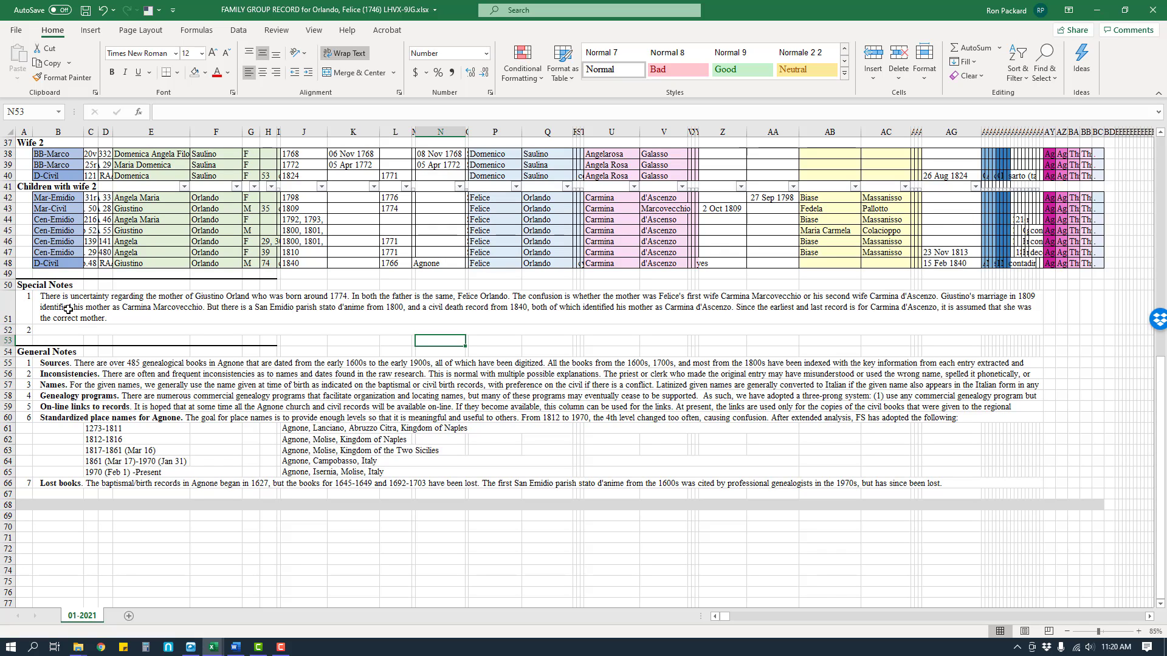
left_click(38, 360)
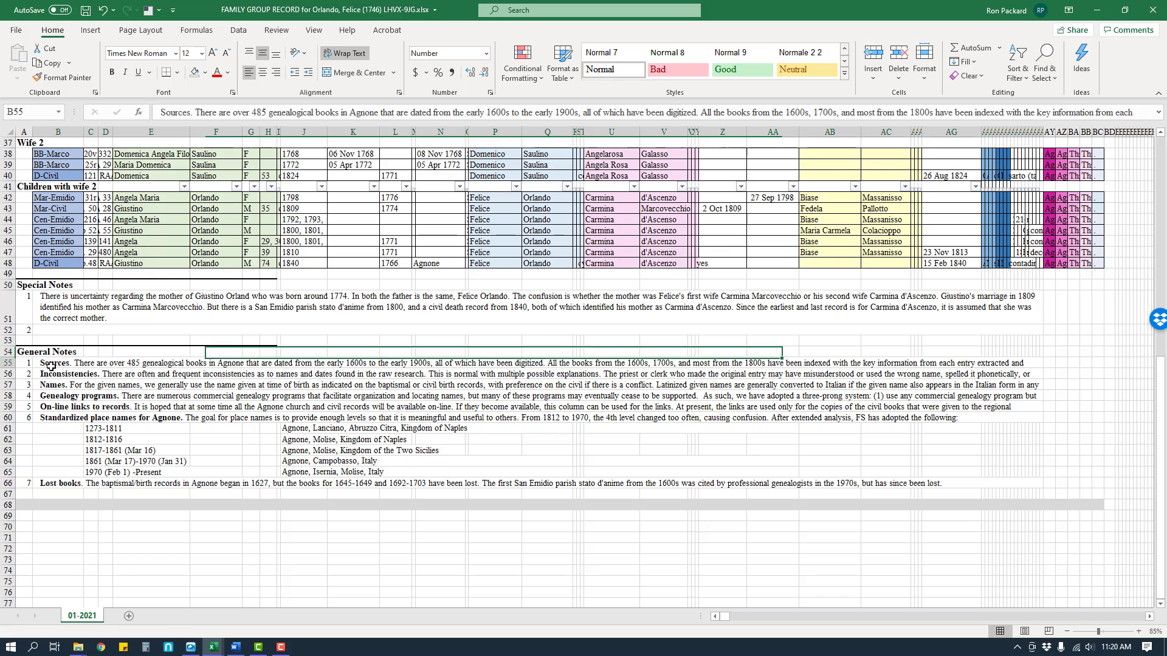
left_click(44, 300)
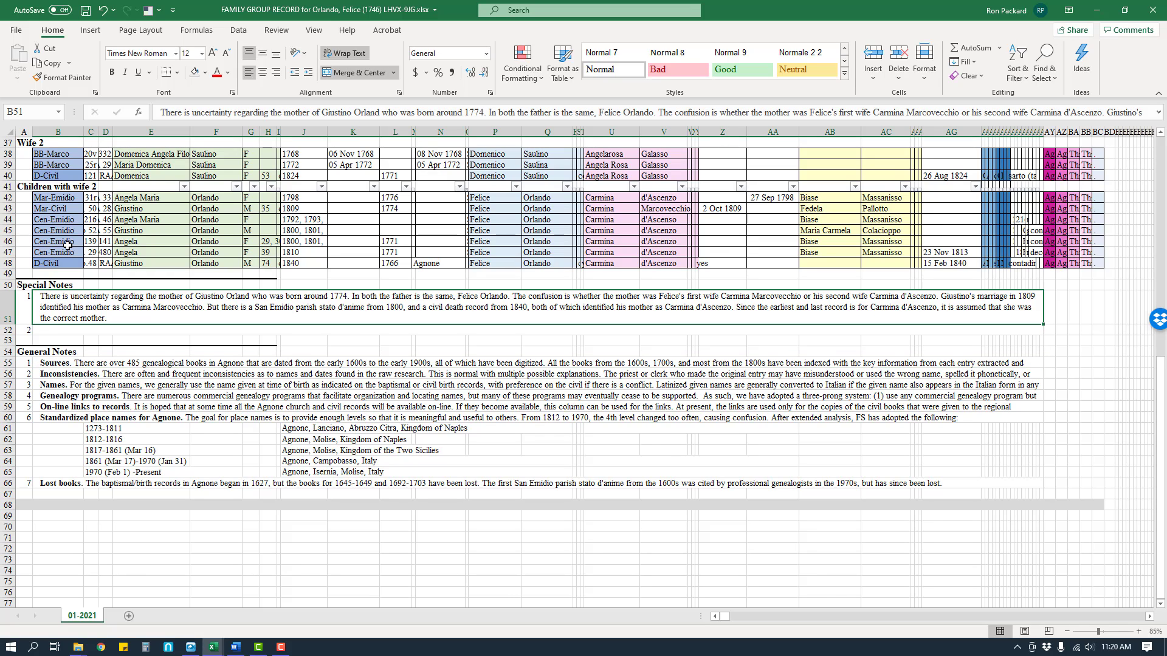